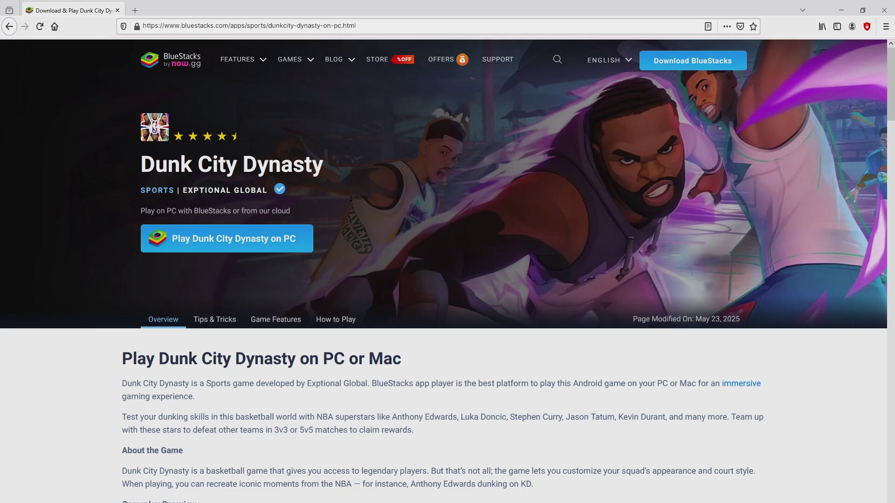
# Look through the Dunk City Dynasty page and get the BlueStacks installer for playing the game on PC
pyautogui.scroll(-20, 447, 266)
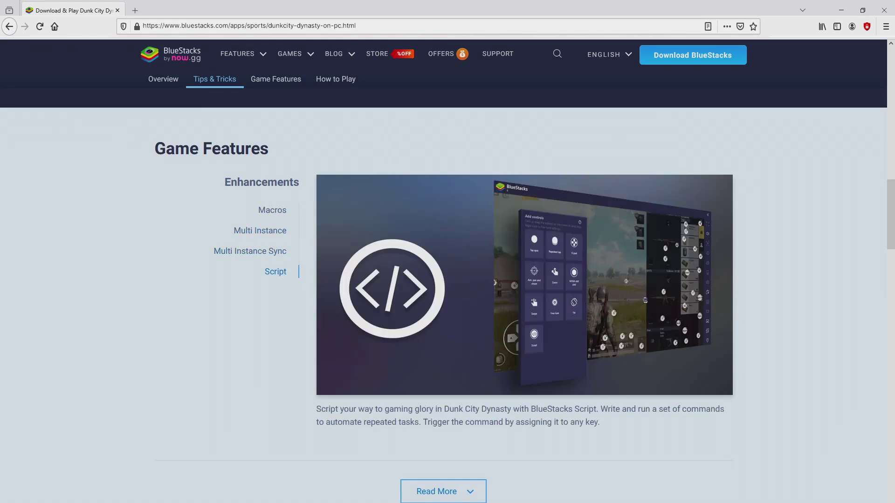
pyautogui.scroll(20, 447, 280)
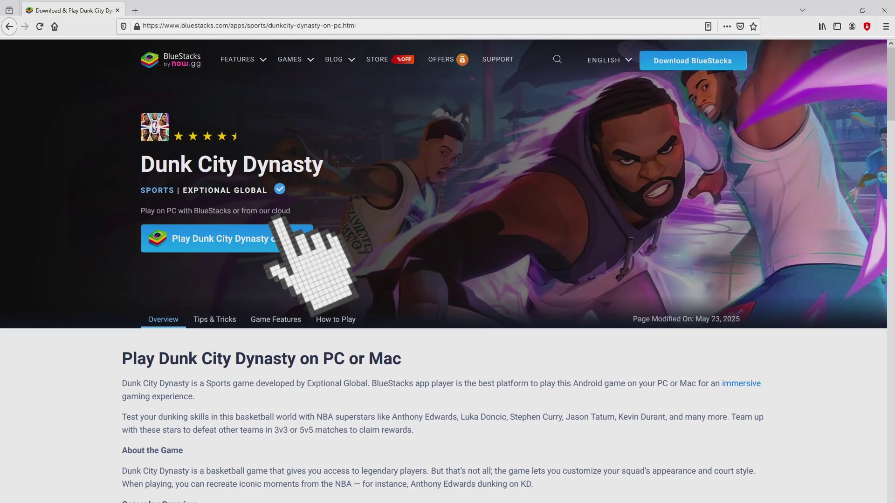
pyautogui.click(279, 232)
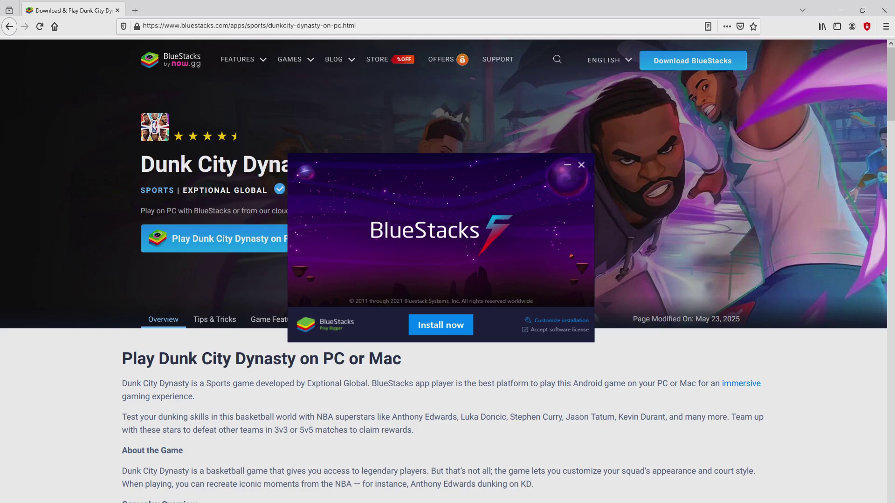
# Check the custom installation's data path in the BlueStacks 5 installer and install with the default settings
pyautogui.press('super+d')
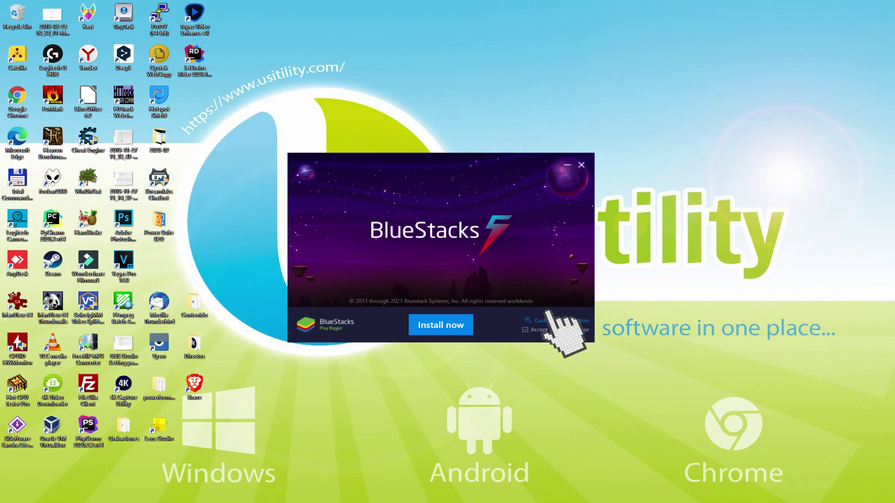
pyautogui.click(540, 321)
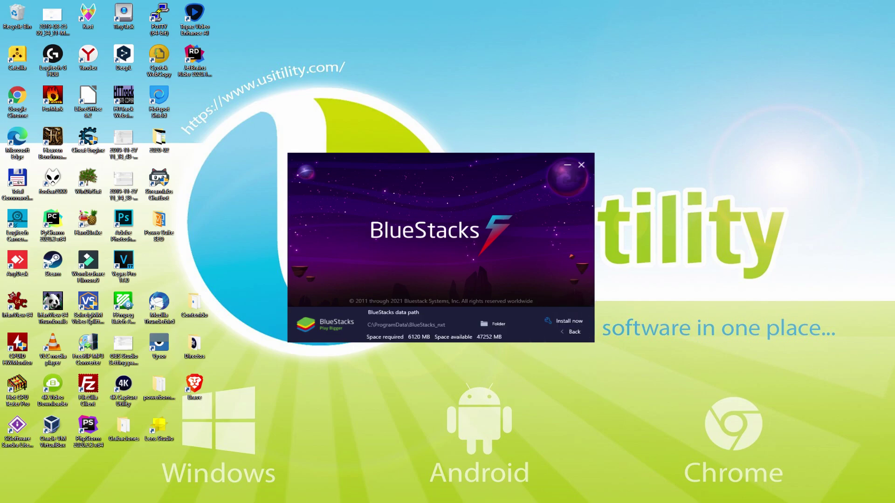
pyautogui.click(569, 331)
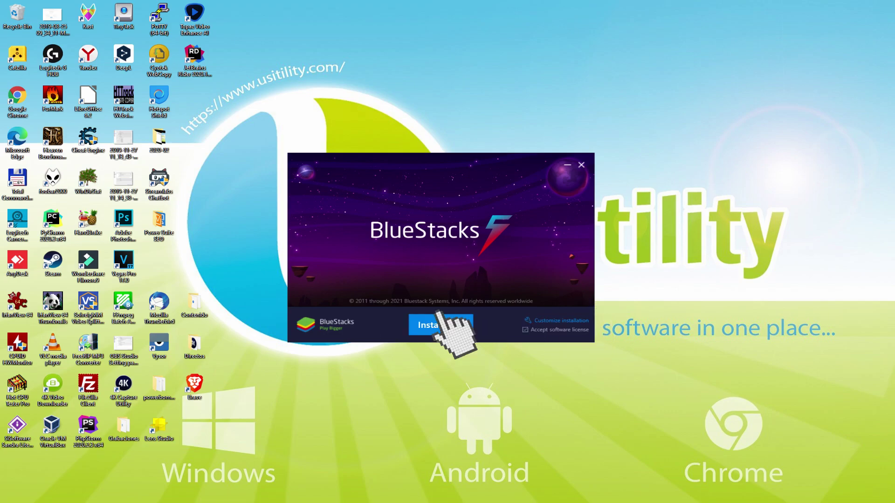
pyautogui.click(440, 325)
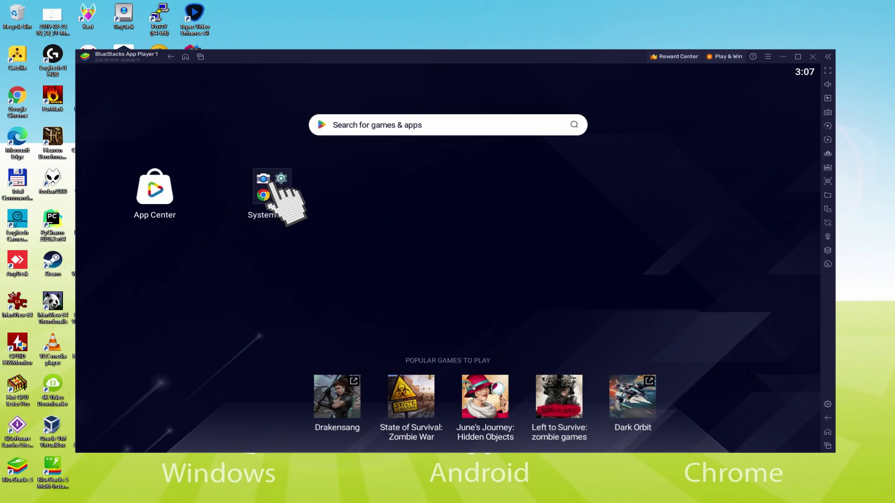
# Open the Play Store from the system apps and finish the Google account setup with Google Drive backup turned off
pyautogui.click(129, 198)
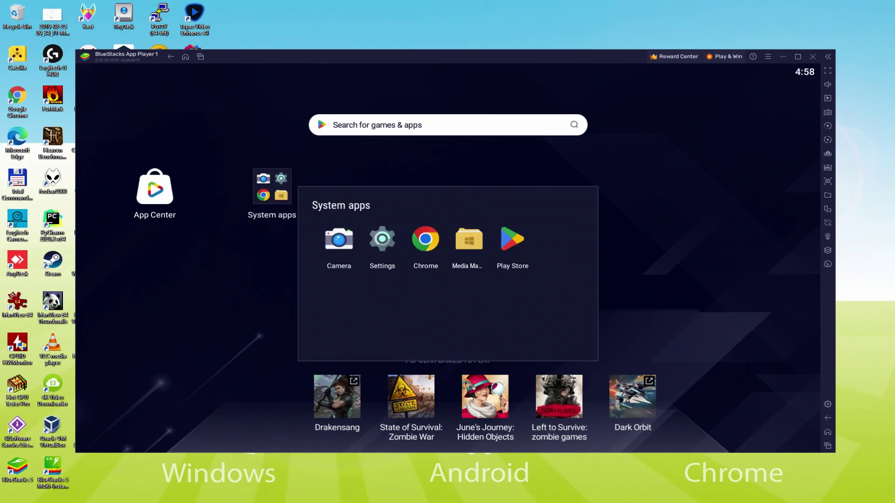
pyautogui.click(513, 238)
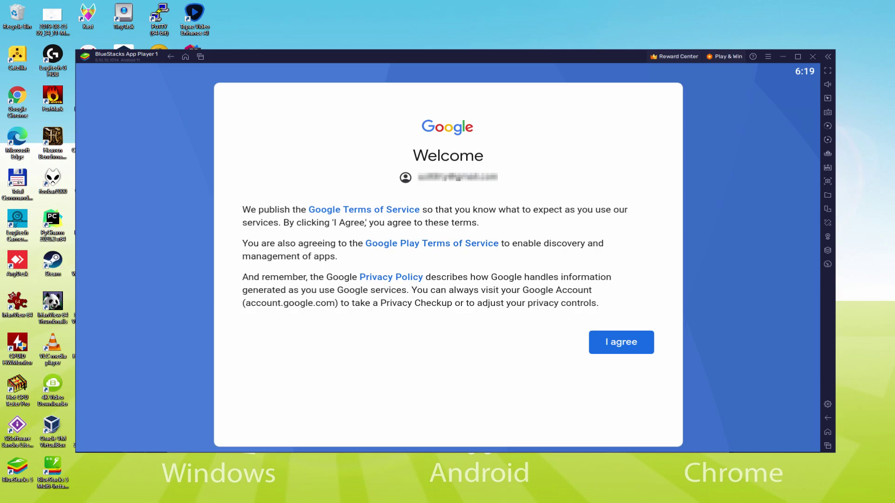
pyautogui.click(619, 343)
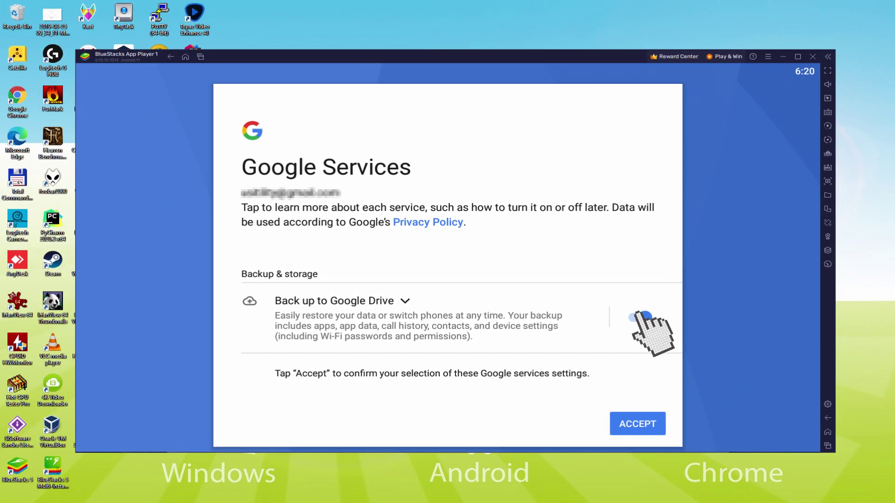
pyautogui.click(641, 317)
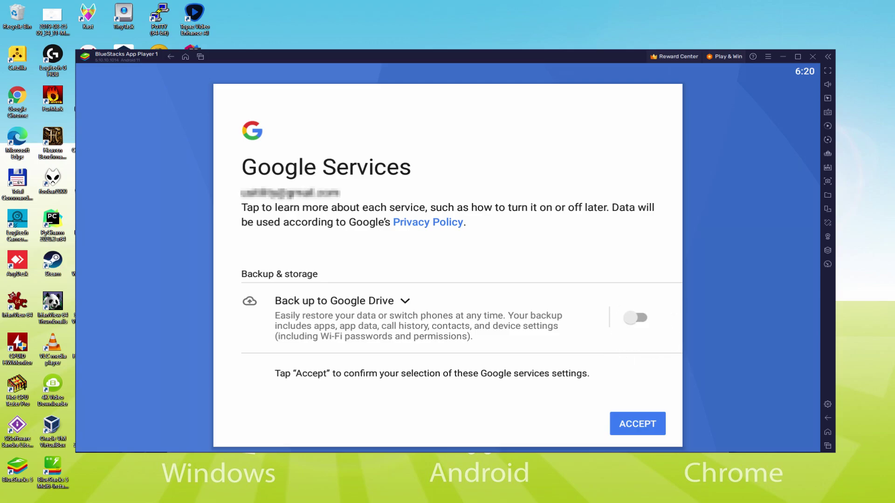
pyautogui.click(636, 422)
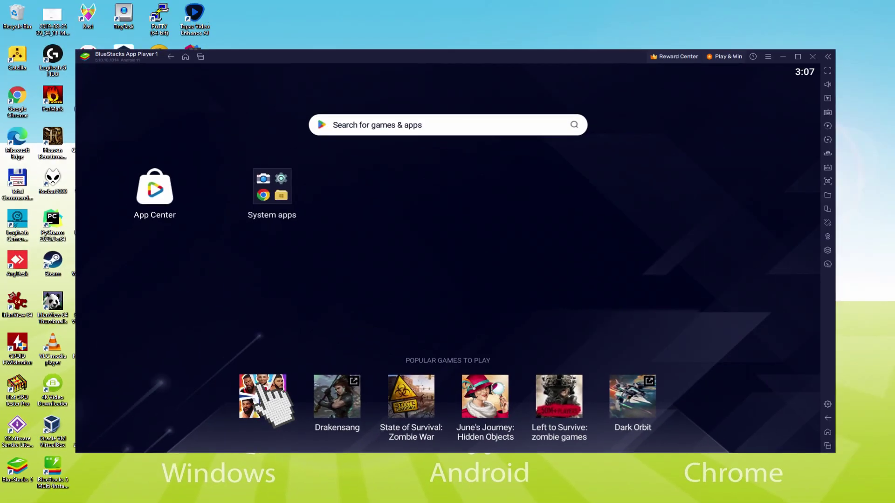
# Install Dunk City Dynasty from its Play Store page and launch it from the BlueStacks home screen
pyautogui.click(251, 200)
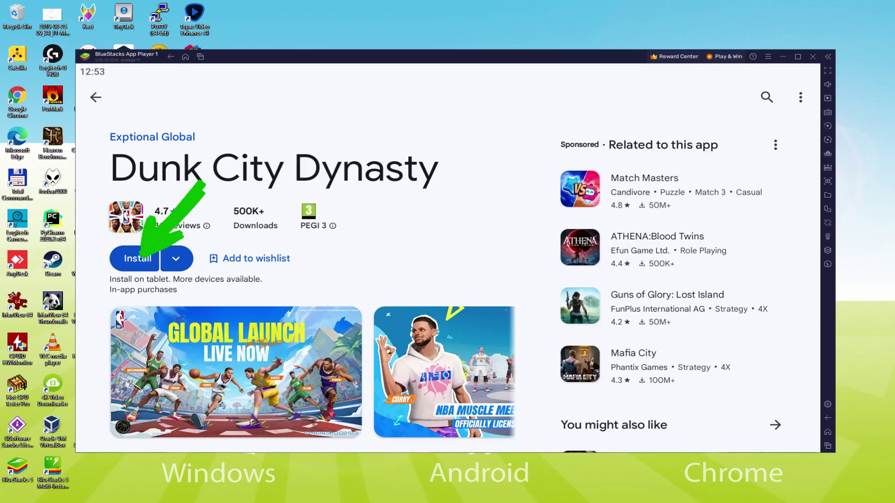
pyautogui.click(139, 257)
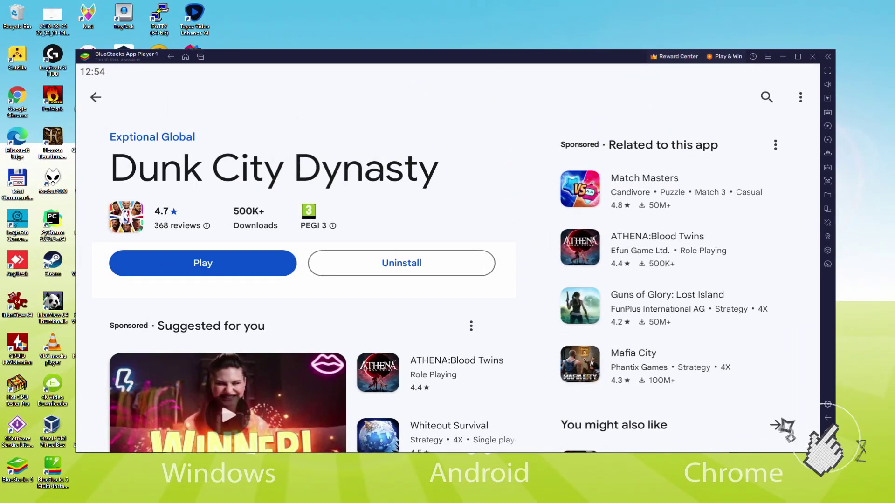
pyautogui.click(764, 345)
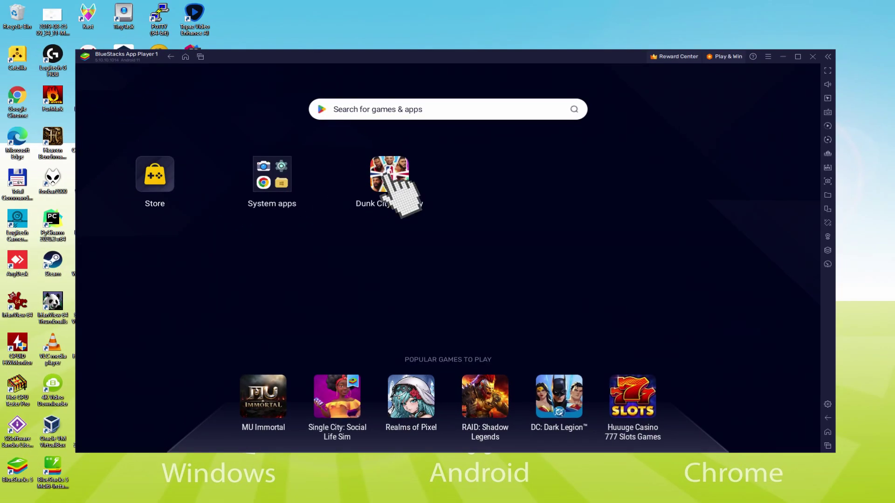
pyautogui.click(177, 168)
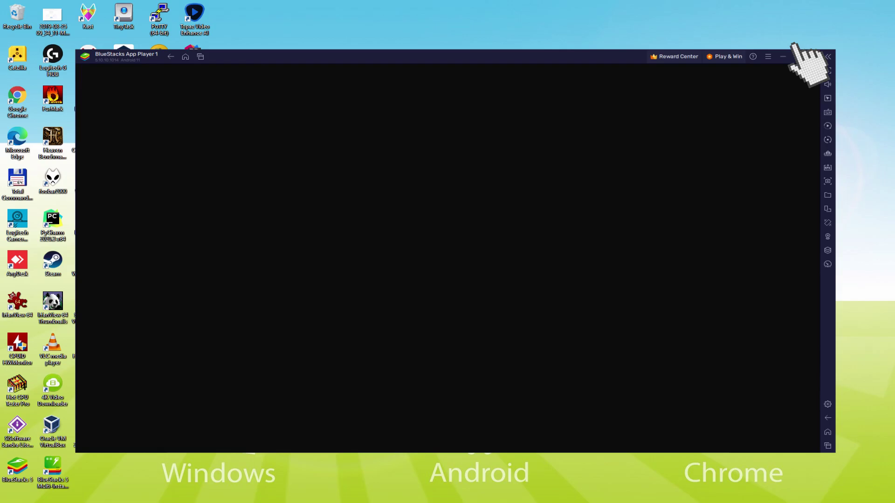
pyautogui.click(717, 105)
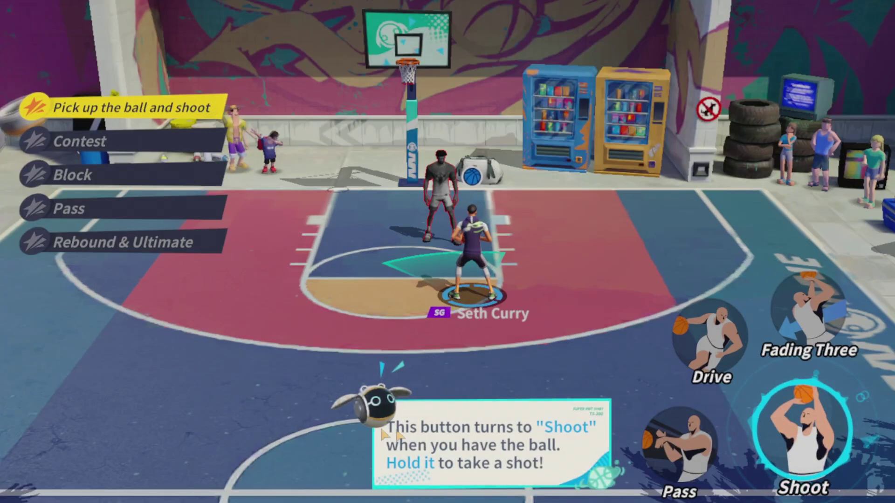
# Take the tutorial shot, and work through the Contest and Block defensive drills
pyautogui.click(800, 431)
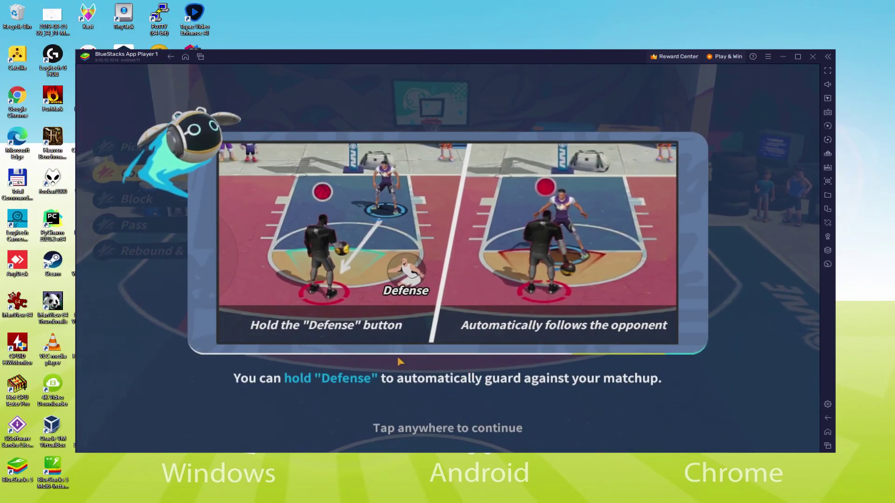
pyautogui.click(401, 410)
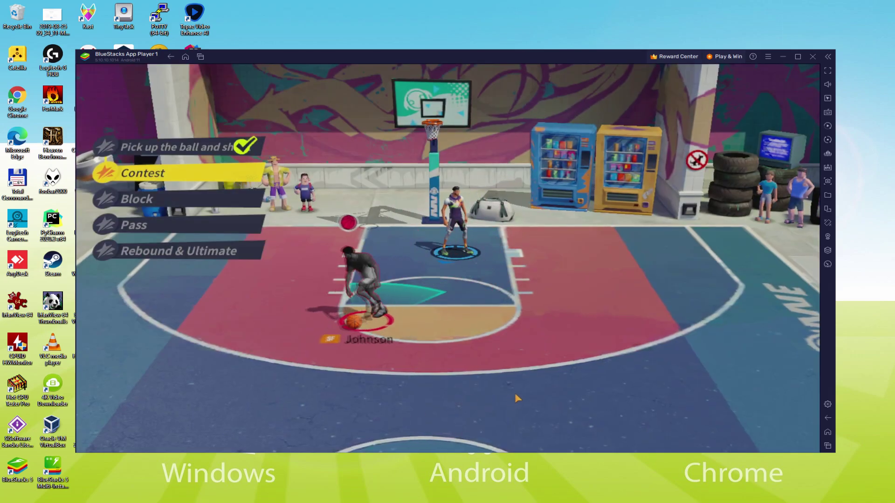
pyautogui.click(654, 336)
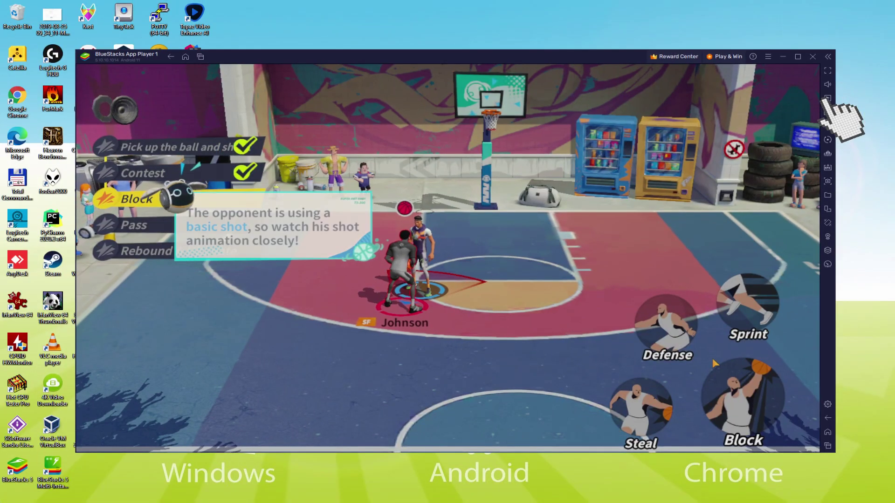
pyautogui.hotkey('ctrl', 'shift', 'a')
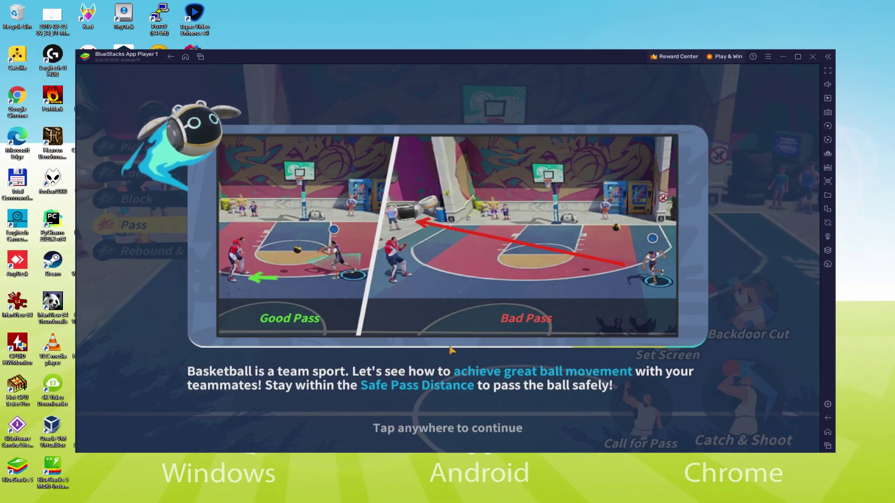
# Continue past the safe-pass guide and pass the ball to the open teammate in the Pass drill
pyautogui.click(460, 349)
pyautogui.click(648, 396)
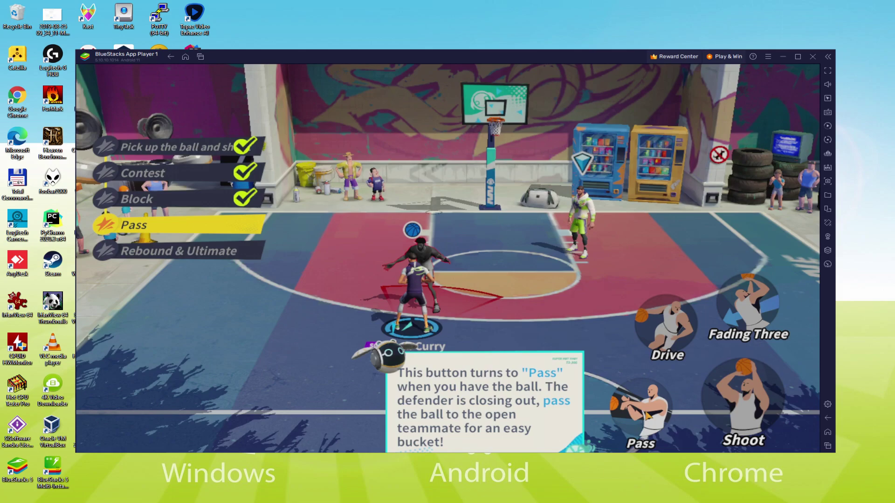
pyautogui.click(648, 416)
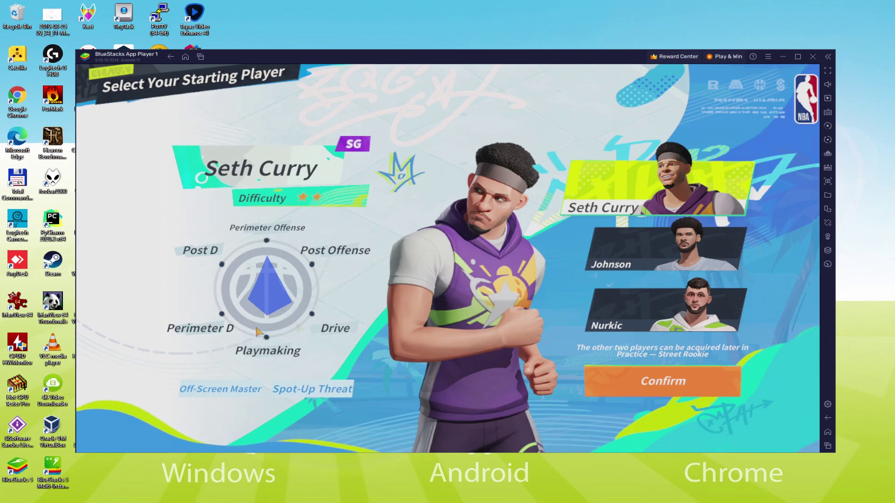
# Compare Seth Curry, Johnson and Nurkic, and confirm Johnson as the starting player
pyautogui.click(611, 261)
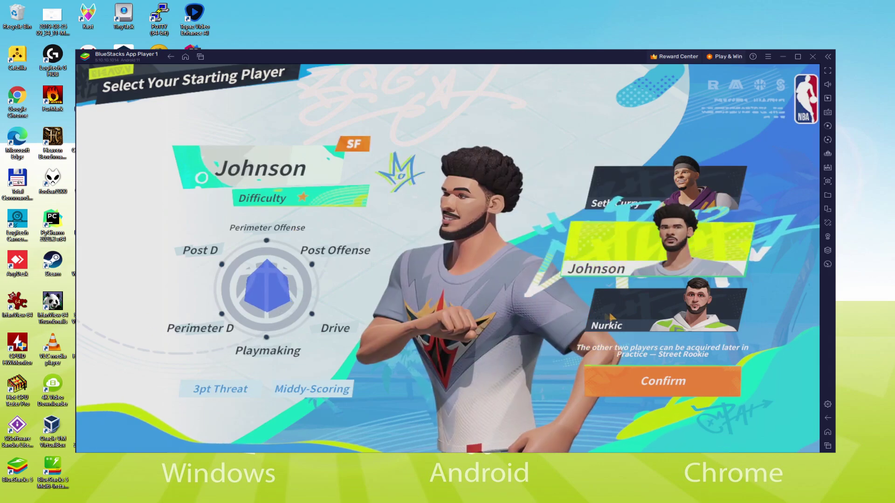
pyautogui.click(648, 318)
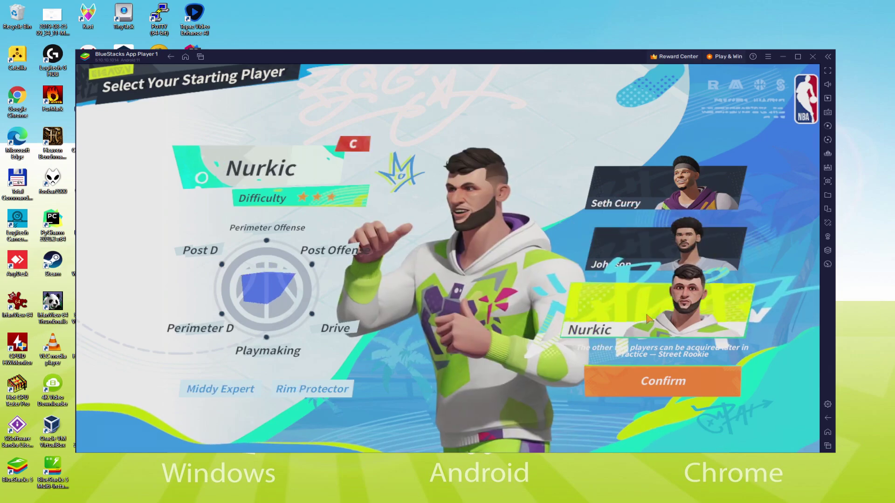
pyautogui.click(661, 253)
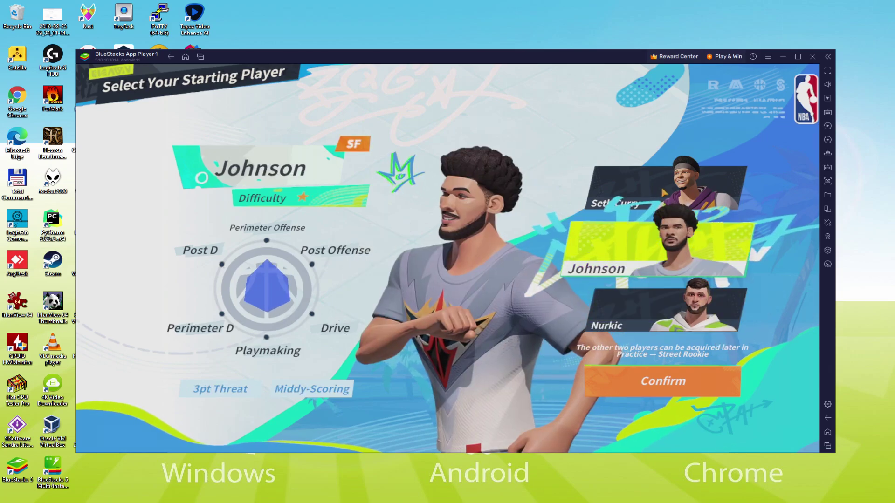
pyautogui.click(662, 191)
pyautogui.click(667, 265)
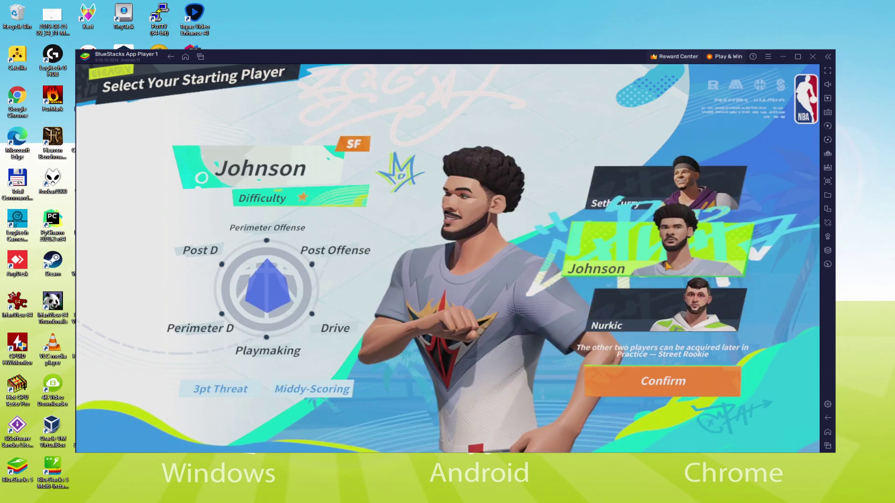
pyautogui.click(691, 394)
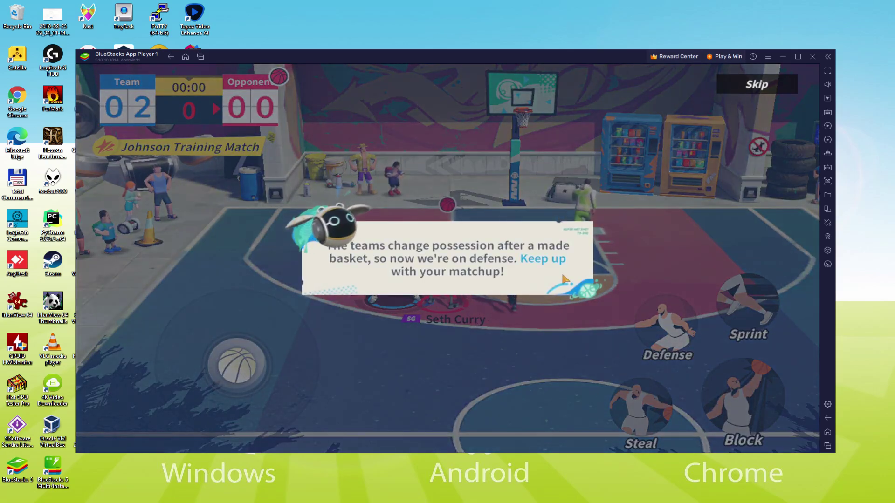
# In the Johnson training match, guard the matchup with Defense, then dribble Johnson to the designated area and take a mid-range shot
pyautogui.click(497, 313)
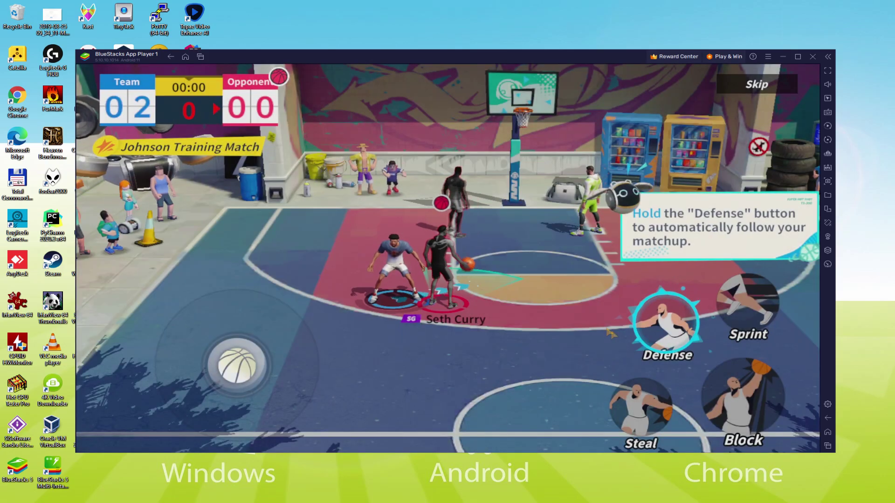
pyautogui.click(680, 330)
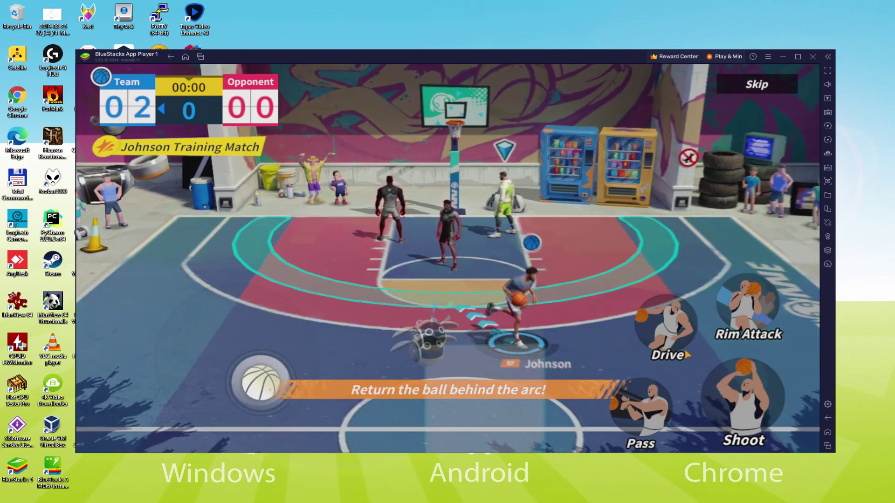
pyautogui.press('a')
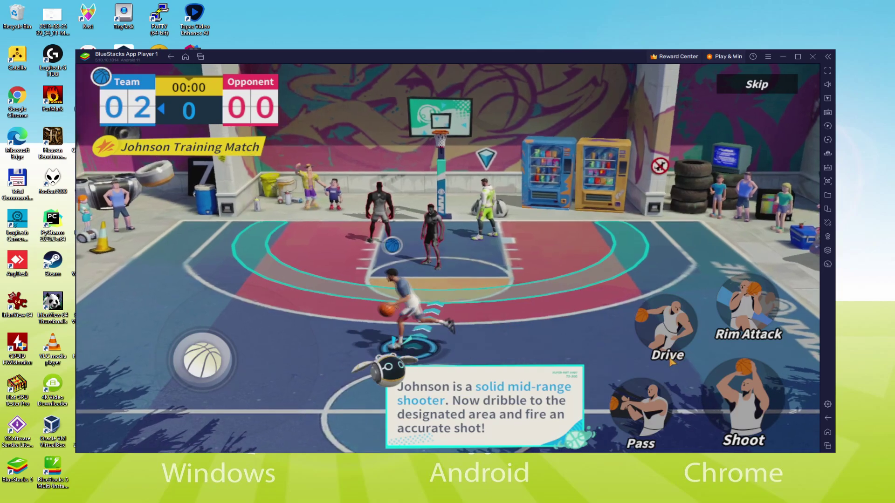
pyautogui.press('d')
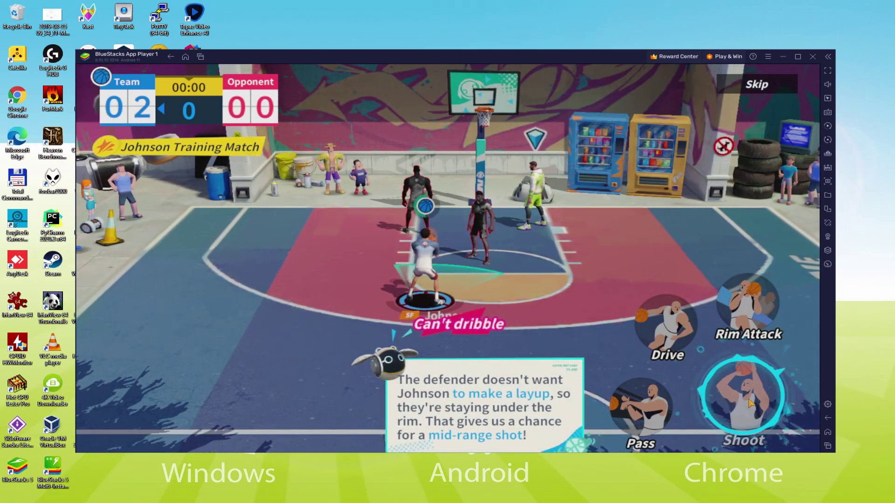
pyautogui.click(750, 405)
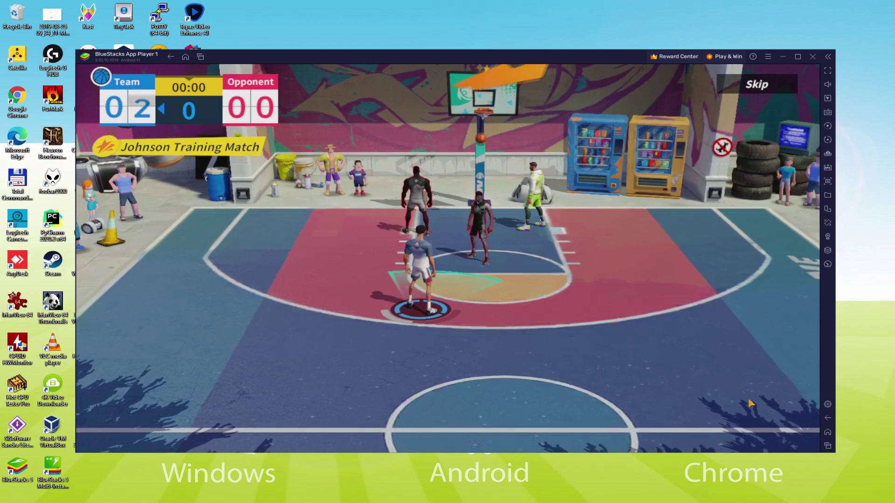